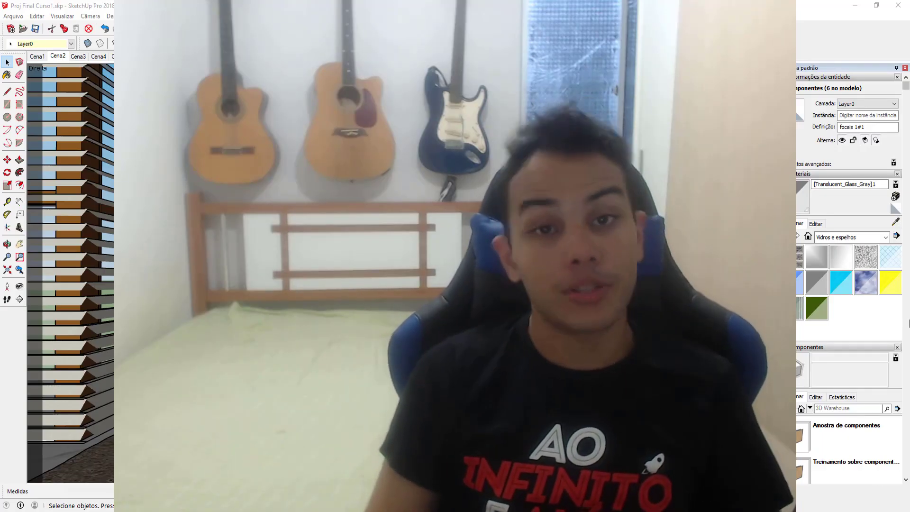
# - Orbit up to the ceiling with its three spotlights and open the ceiling group for editing
pyautogui.moveTo(427, 256); pyautogui.dragTo(474, 256, button='middle')
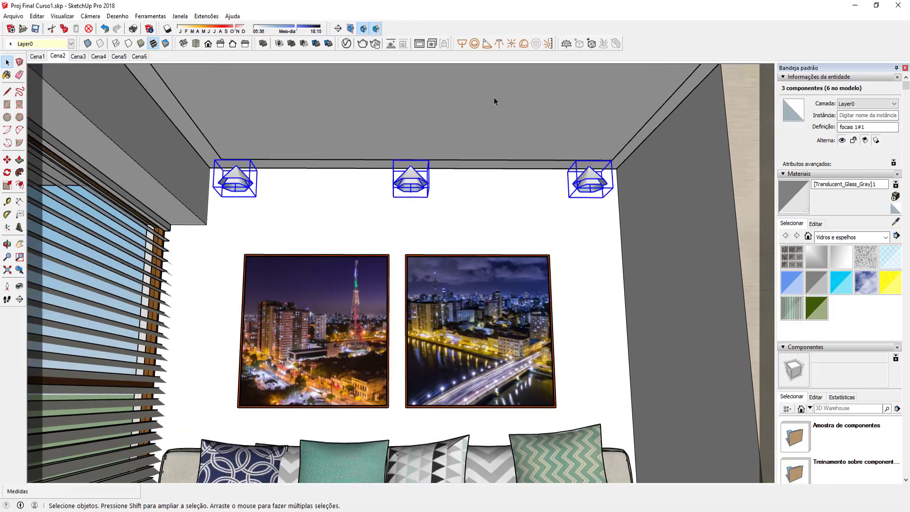
pyautogui.moveTo(494, 100)
pyautogui.mouseDown(button='middle')
pyautogui.moveTo(497, 255)
pyautogui.moveTo(502, 143)
pyautogui.moveTo(480, 240)
pyautogui.mouseUp(button='middle')
pyautogui.moveTo(585, 254)
pyautogui.mouseDown(button='middle')
pyautogui.moveTo(379, 261)
pyautogui.moveTo(605, 258)
pyautogui.mouseUp(button='middle')
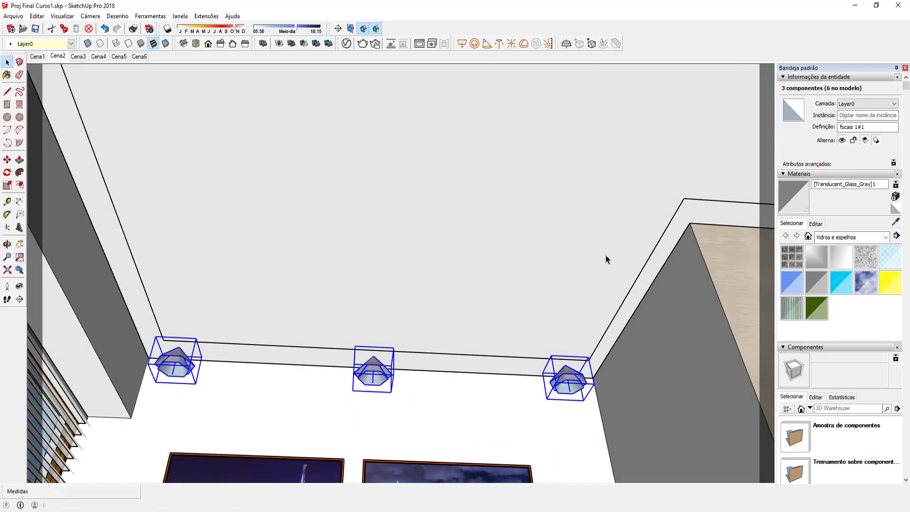
pyautogui.click(703, 204)
pyautogui.doubleClick(702, 200)
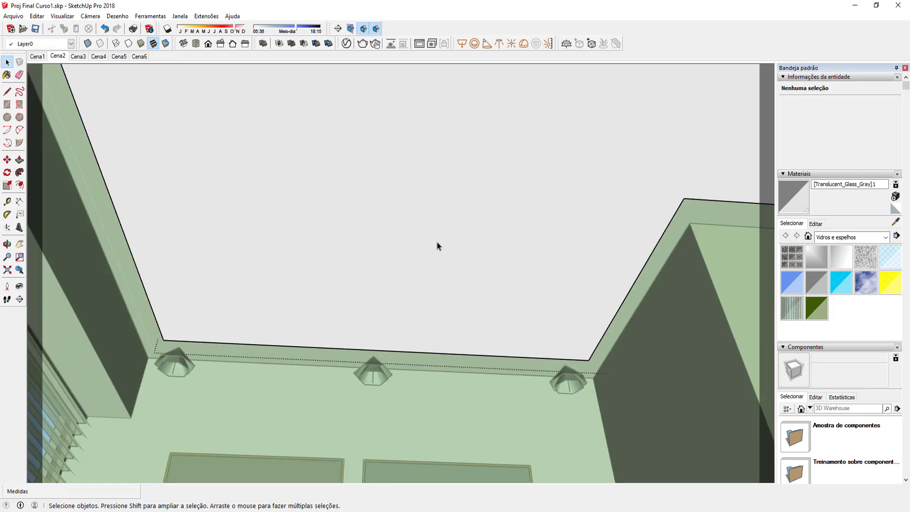
pyautogui.click(7, 104)
pyautogui.click(230, 70)
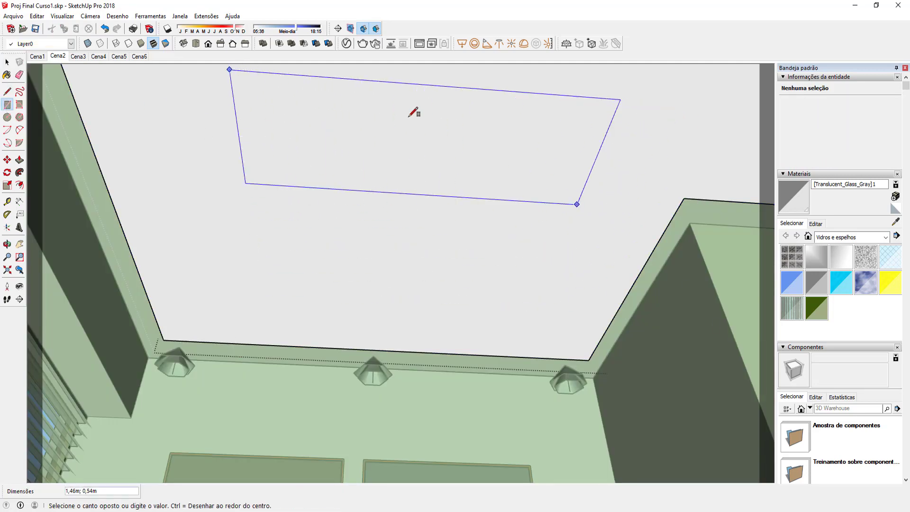
pyautogui.click(547, 309)
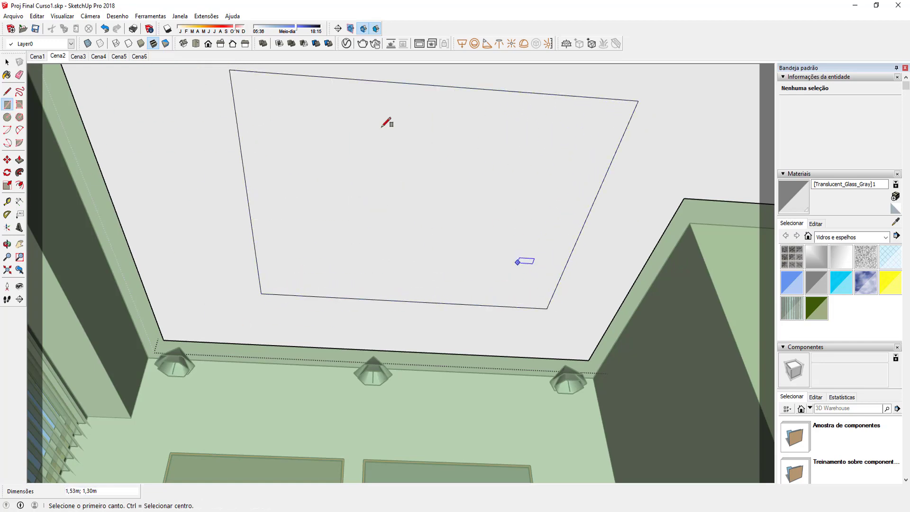
pyautogui.press('space')
pyautogui.click(309, 155)
pyautogui.press('Delete')
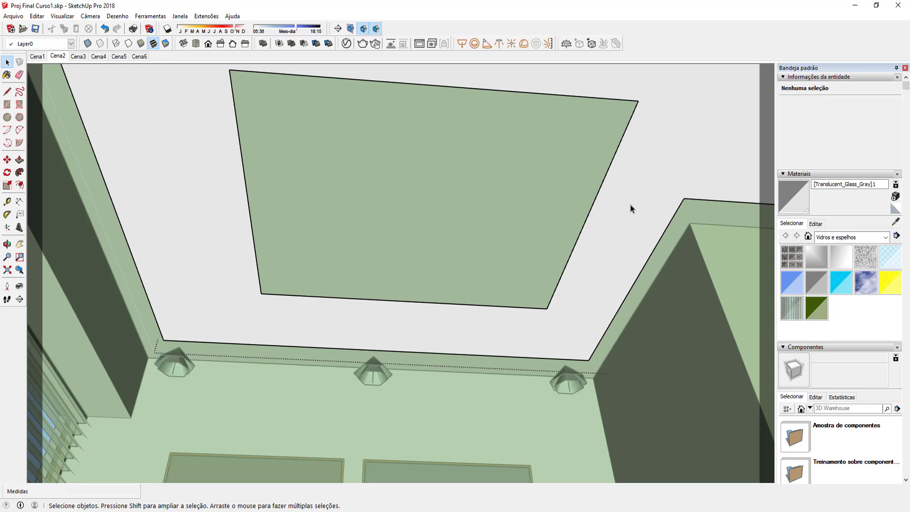
pyautogui.moveTo(503, 145)
pyautogui.mouseDown(button='middle')
pyautogui.moveTo(294, 301)
pyautogui.moveTo(300, 295)
pyautogui.moveTo(220, 339)
pyautogui.moveTo(311, 313)
pyautogui.mouseUp(button='middle')
pyautogui.moveTo(272, 291)
pyautogui.mouseDown(button='middle')
pyautogui.moveTo(368, 201)
pyautogui.moveTo(368, 223)
pyautogui.mouseUp(button='middle')
pyautogui.hotkey('ctrl', 'z')
# - Undo the last change, then move the ceiling's front edge upward
pyautogui.hotkey('ctrl', 'z')
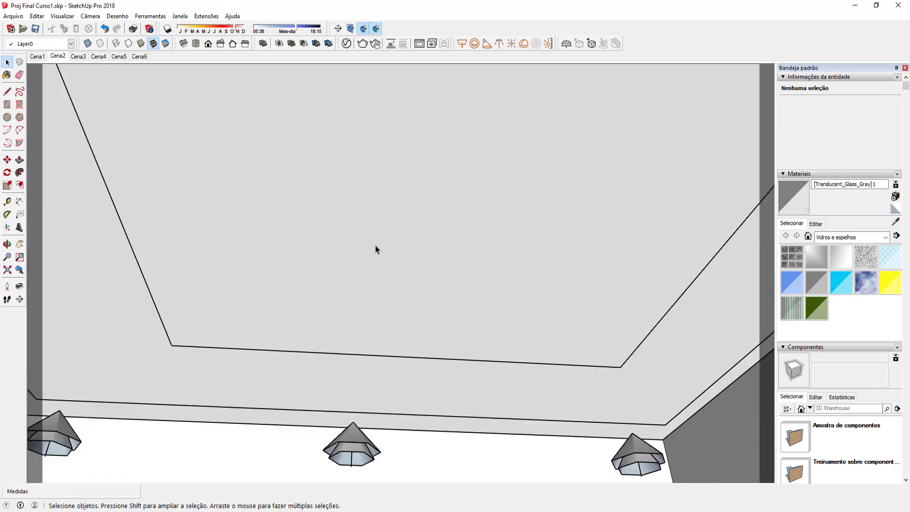
pyautogui.hotkey('ctrl', 'z')
pyautogui.hotkey('ctrl', 'z')
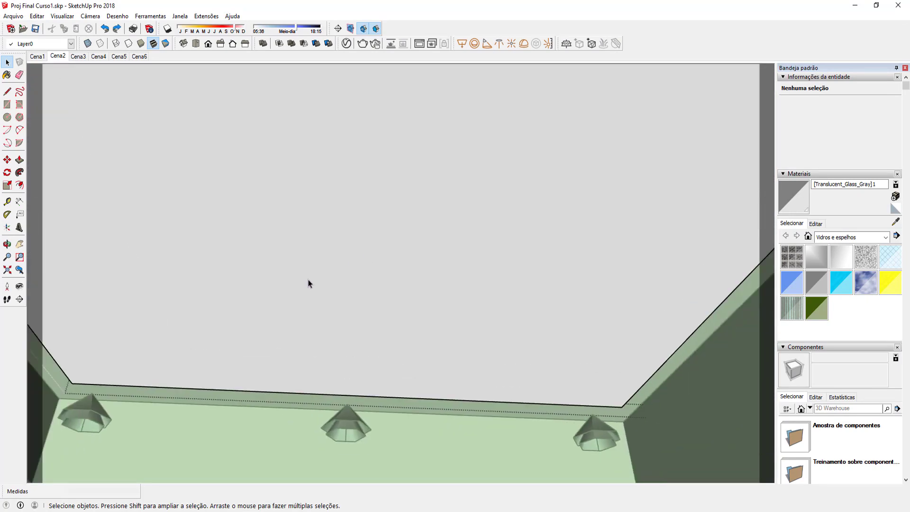
pyautogui.click(149, 379)
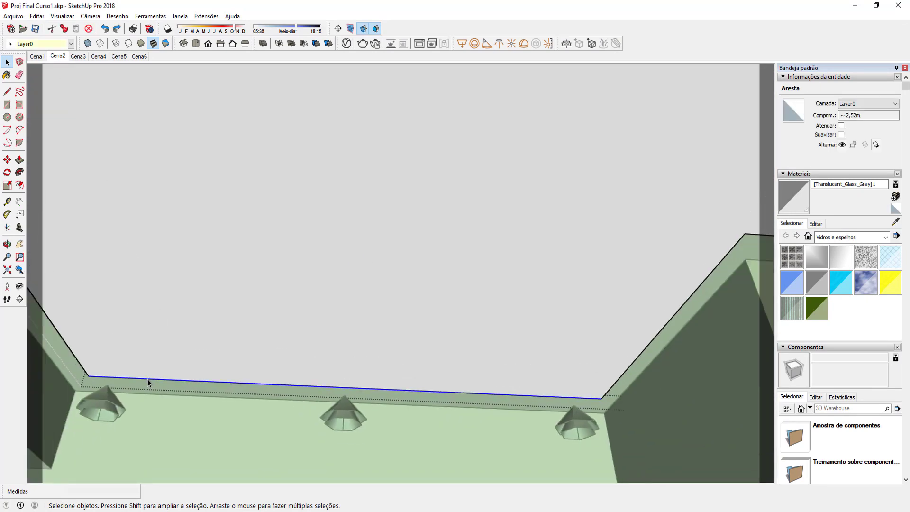
pyautogui.press('m')
pyautogui.click(193, 362)
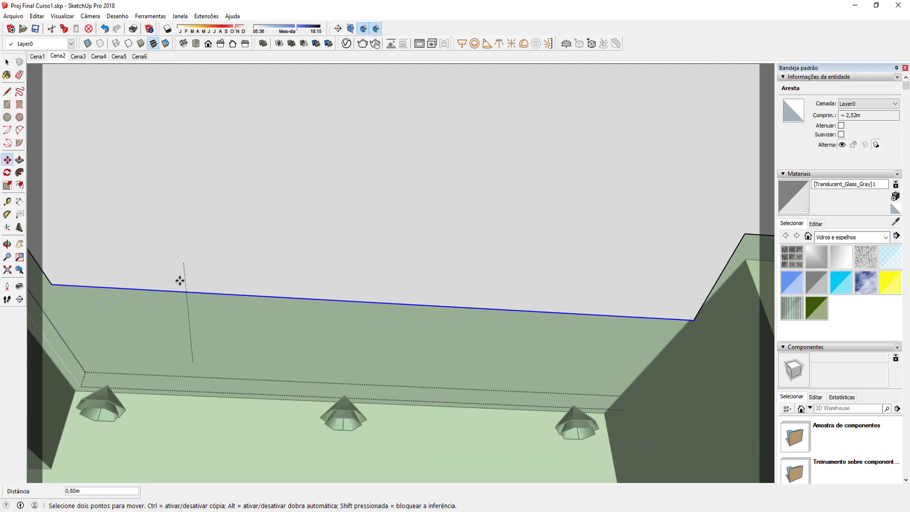
pyautogui.click(192, 356)
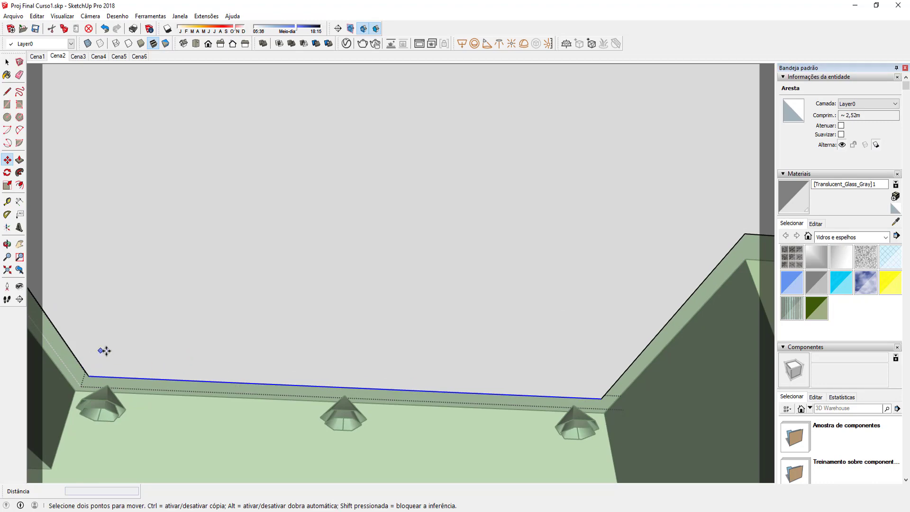
# - Orbit to inspect the raised ceiling, then return to the Cena2 scene view
pyautogui.moveTo(106, 352)
pyautogui.mouseDown(button='middle')
pyautogui.moveTo(489, 319)
pyautogui.moveTo(631, 341)
pyautogui.moveTo(428, 264)
pyautogui.mouseUp(button='middle')
pyautogui.scroll(3, 418, 246)
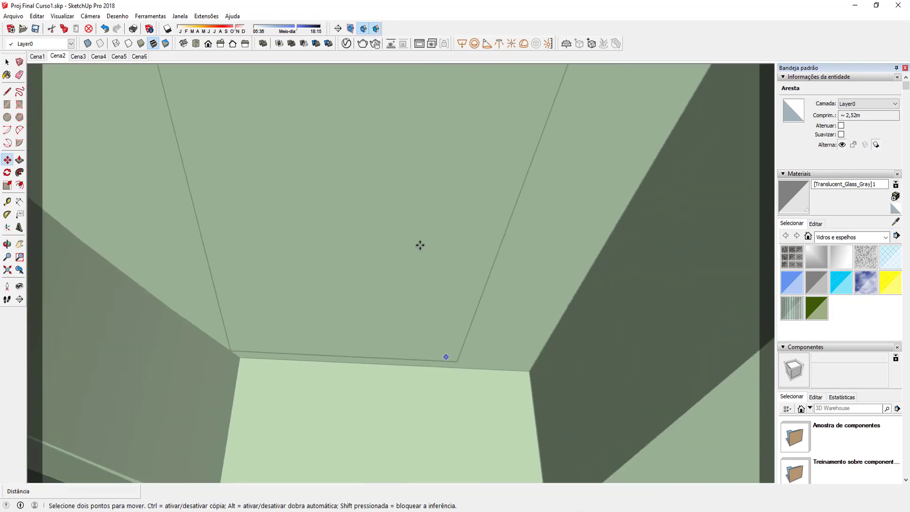
pyautogui.scroll(-1, 402, 158)
pyautogui.scroll(-2, 402, 158)
pyautogui.moveTo(403, 137)
pyautogui.mouseDown(button='middle')
pyautogui.moveTo(536, 284)
pyautogui.moveTo(241, 44)
pyautogui.moveTo(482, 254)
pyautogui.moveTo(342, 233)
pyautogui.mouseUp(button='middle')
pyautogui.scroll(3, 341, 233)
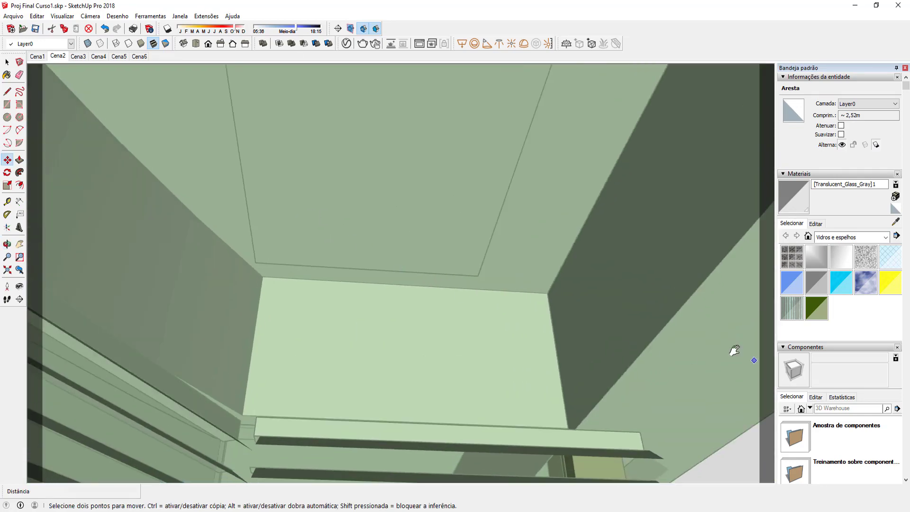
pyautogui.scroll(3, 168, 268)
pyautogui.click(58, 57)
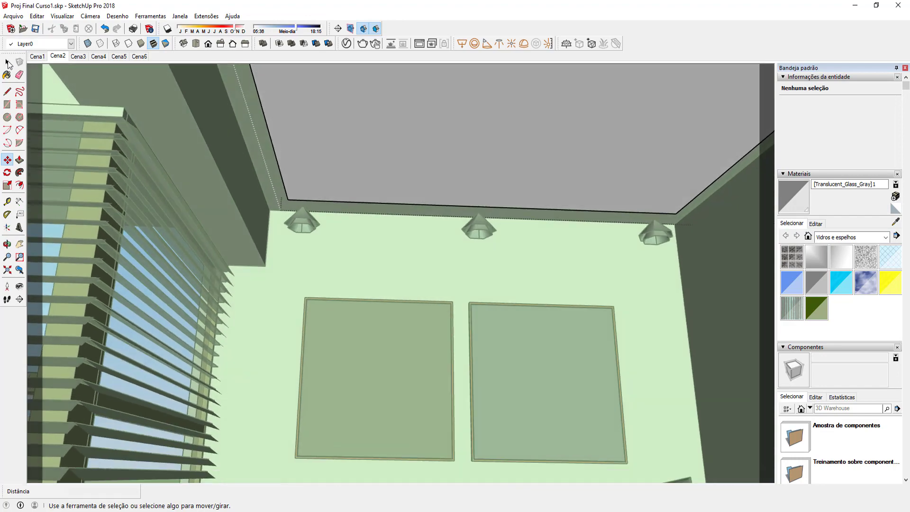
pyautogui.click(8, 64)
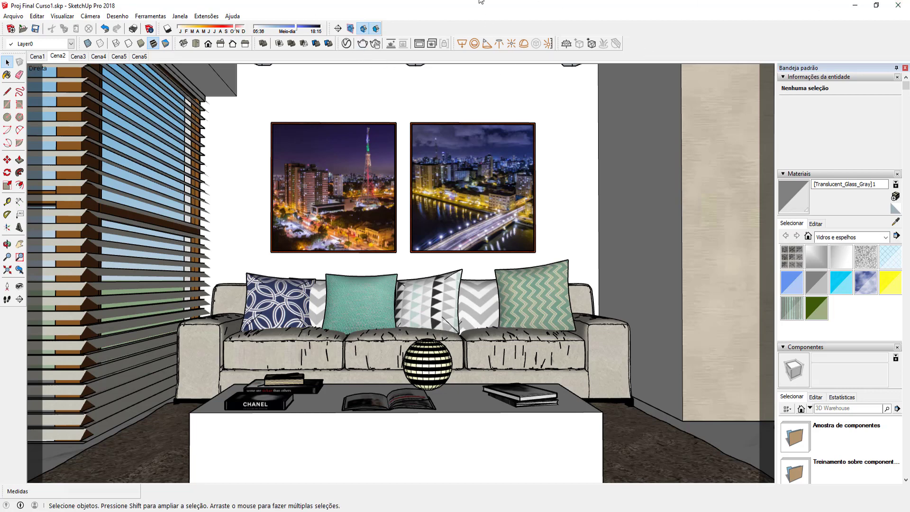
# - Open the V-Ray Asset Editor and show its render Settings
pyautogui.click(346, 43)
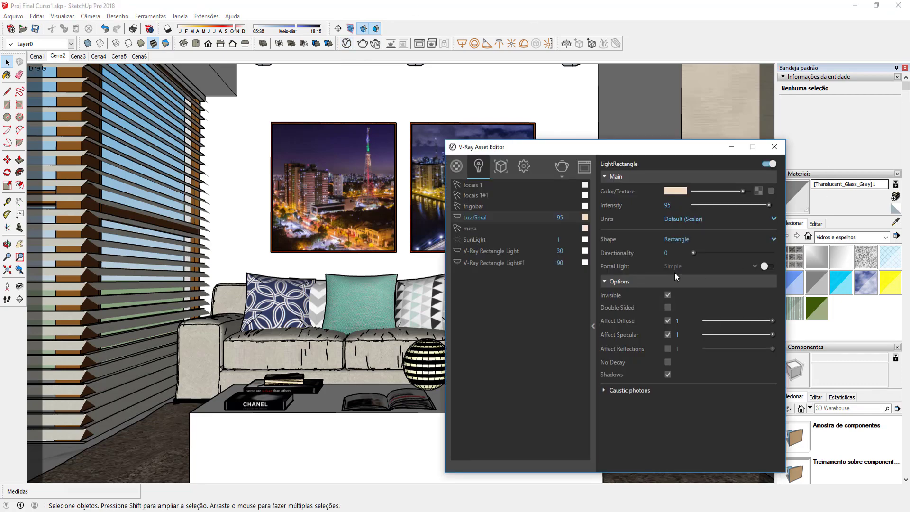
pyautogui.click(523, 166)
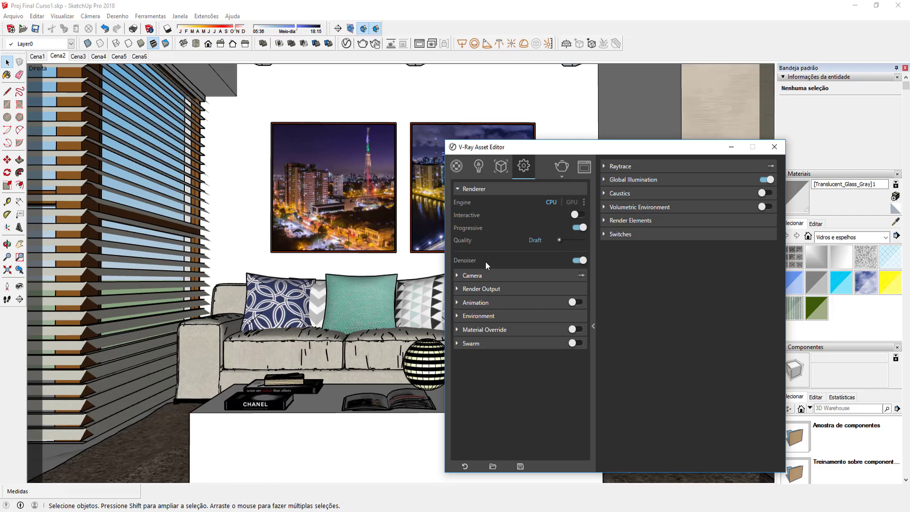
# - Change V-Ray image width to 1280 and back to 1920, and raise quality to Very High
pyautogui.click(476, 290)
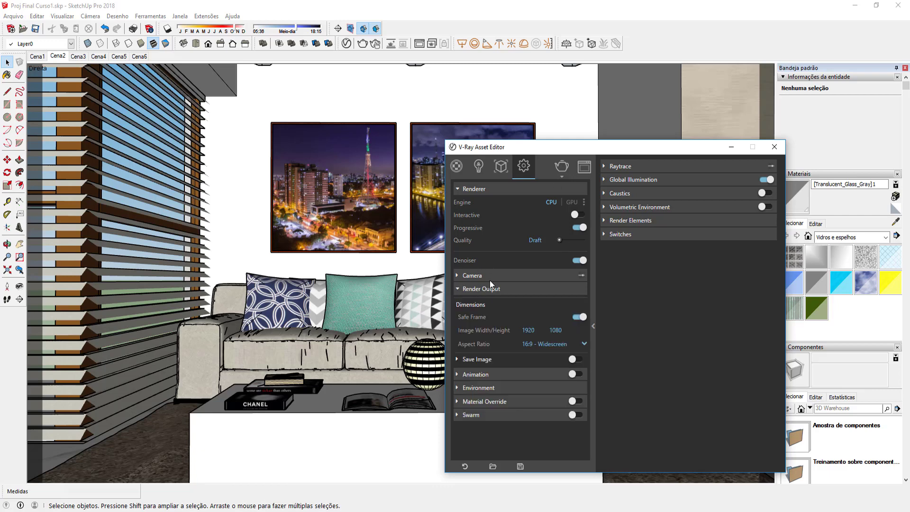
pyautogui.click(544, 330)
pyautogui.write('1')
pyautogui.press('Return')
pyautogui.doubleClick(540, 328)
pyautogui.write('1')
pyautogui.press('Return')
pyautogui.moveTo(559, 241); pyautogui.dragTo(589, 239)
# - Keep Irradiance map for primary rays and drop V-Ray quality from Very High to Medium
pyautogui.click(617, 179)
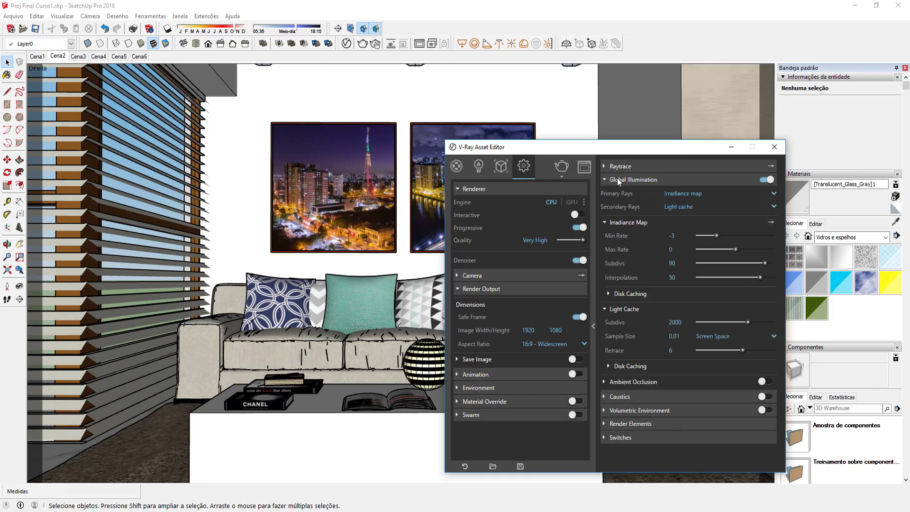
pyautogui.click(687, 194)
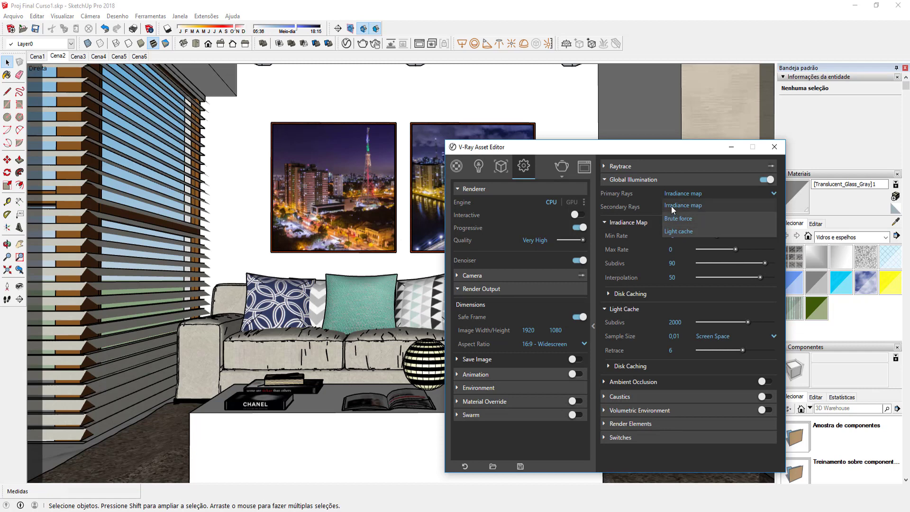
pyautogui.click(671, 206)
pyautogui.click(635, 179)
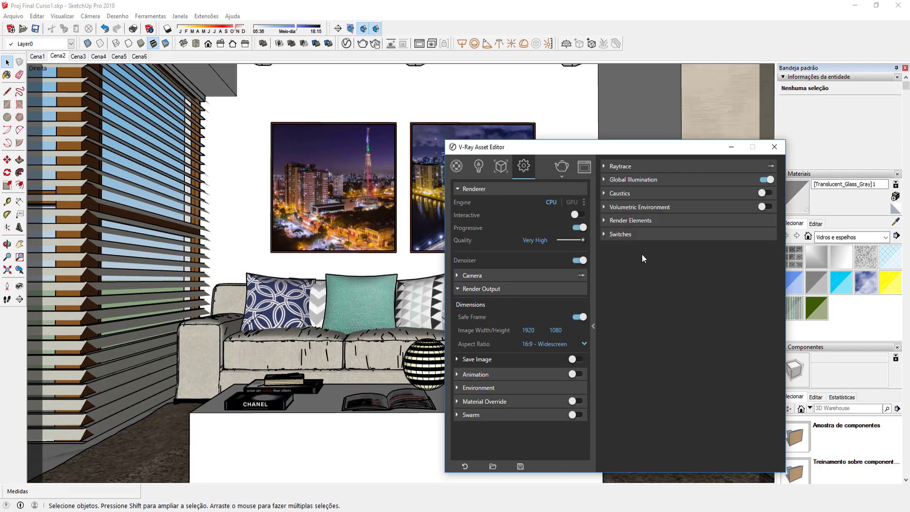
pyautogui.moveTo(584, 240); pyautogui.dragTo(570, 240)
# - Close the V-Ray Asset Editor and render the current living-room view with V-Ray
pyautogui.click(774, 147)
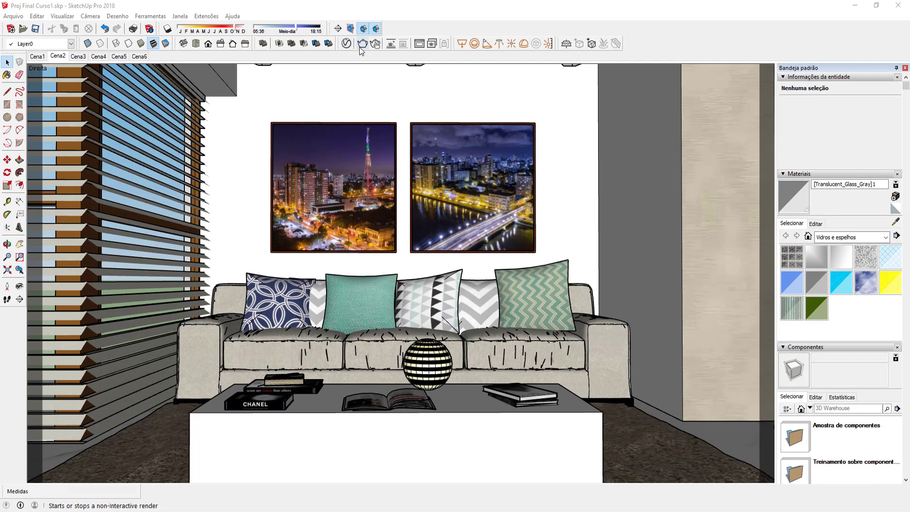
pyautogui.click(361, 44)
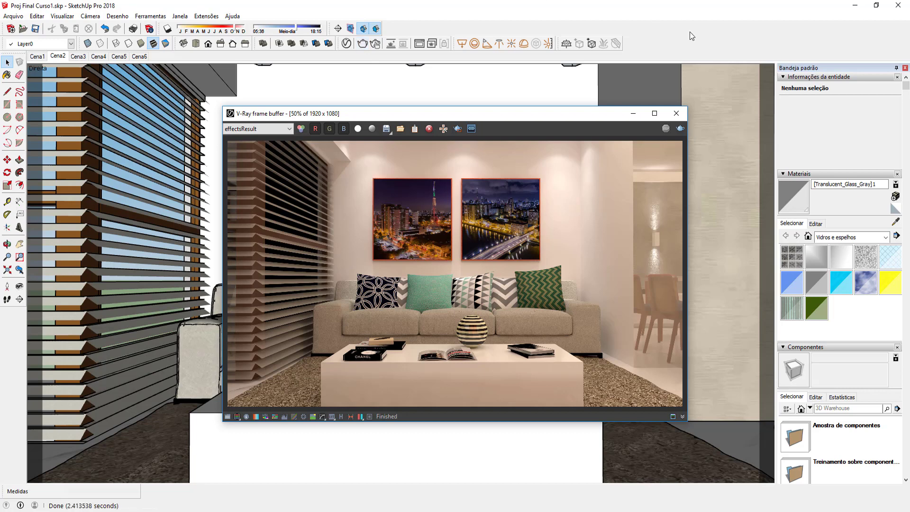
pyautogui.doubleClick(483, 329)
pyautogui.scroll(1, 440, 293)
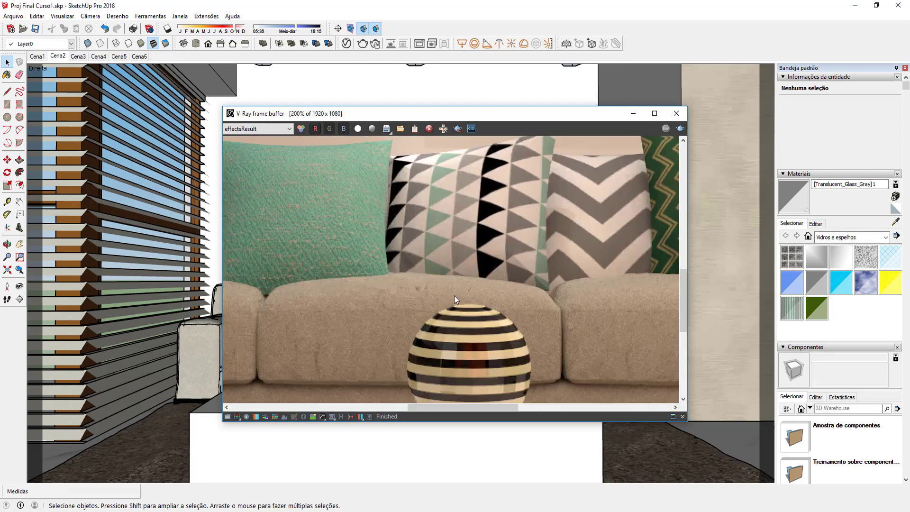
pyautogui.scroll(-1, 454, 295)
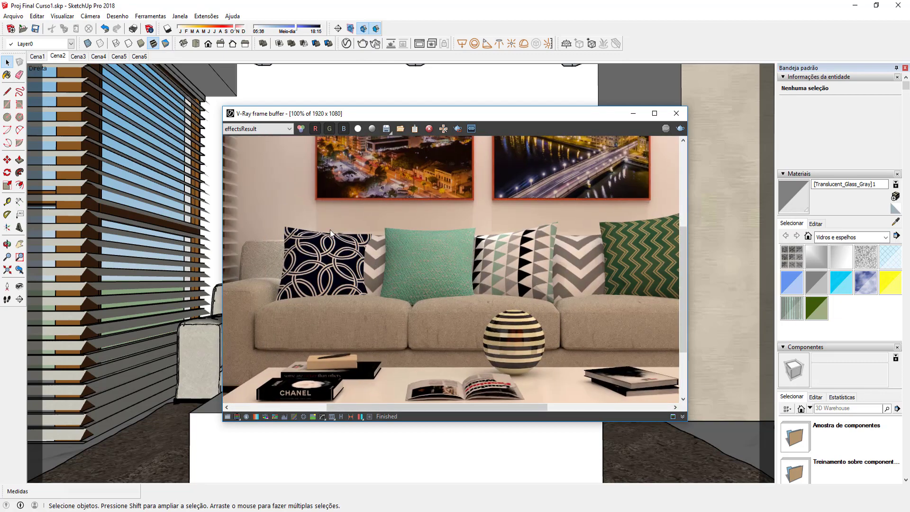
pyautogui.moveTo(510, 305); pyautogui.dragTo(503, 281, button='middle')
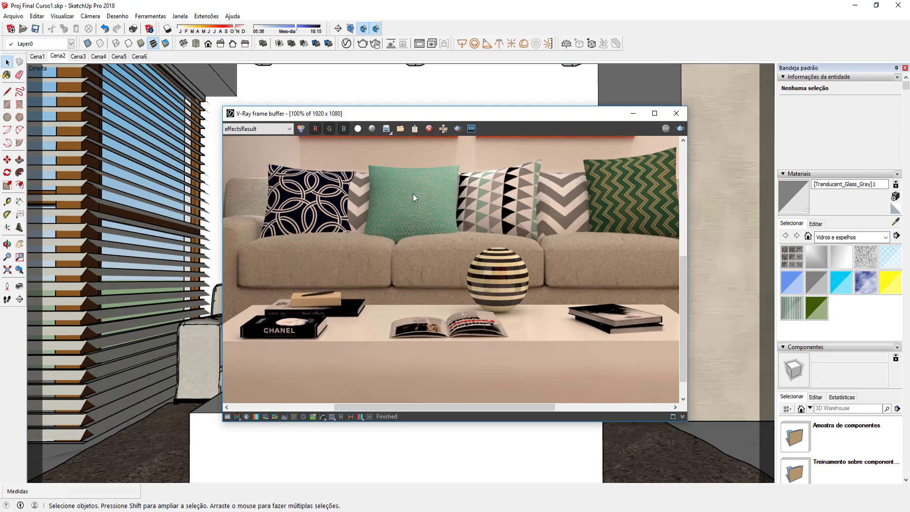
pyautogui.scroll(1, 414, 193)
pyautogui.moveTo(429, 192); pyautogui.dragTo(357, 309, button='middle')
pyautogui.scroll(-1, 503, 216)
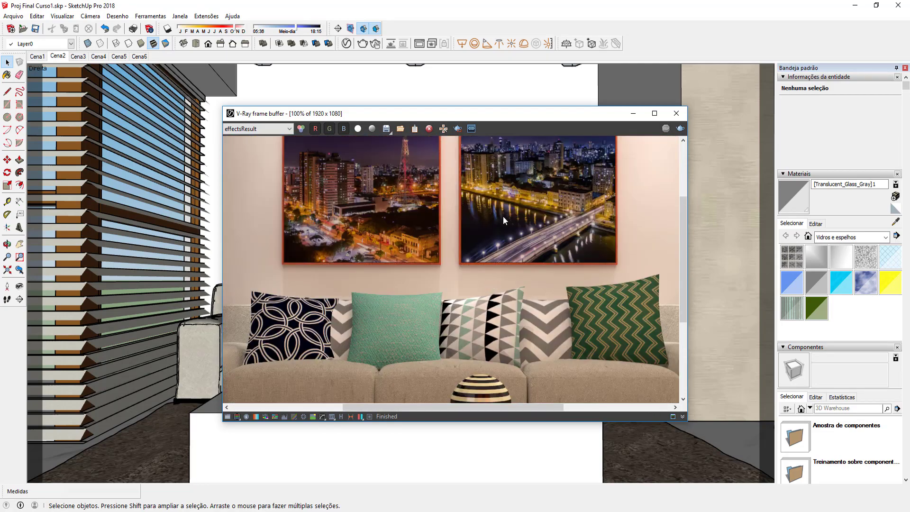
pyautogui.moveTo(503, 216); pyautogui.dragTo(480, 328, button='middle')
pyautogui.scroll(-1, 442, 191)
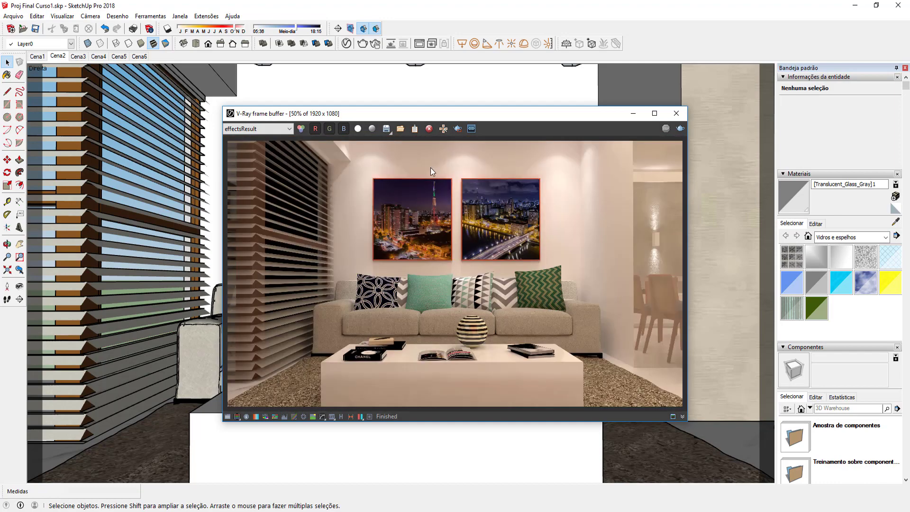
pyautogui.scroll(-2, 620, 269)
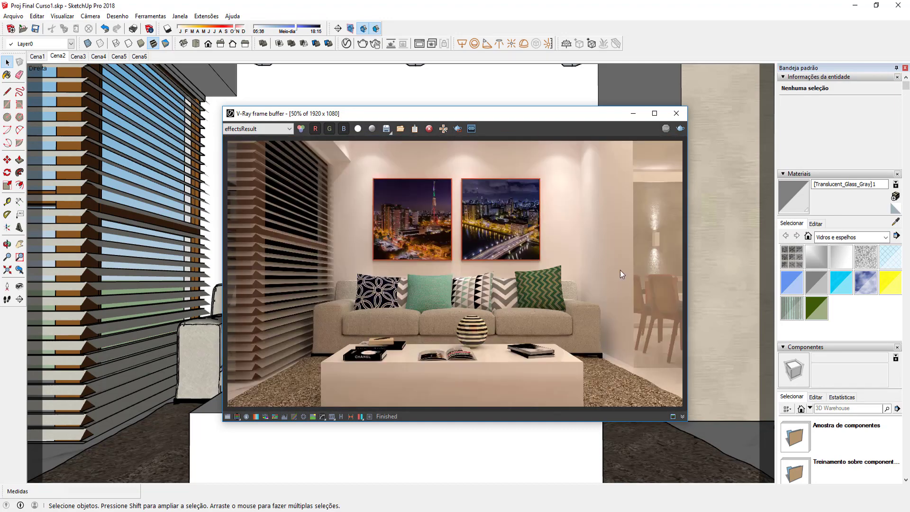